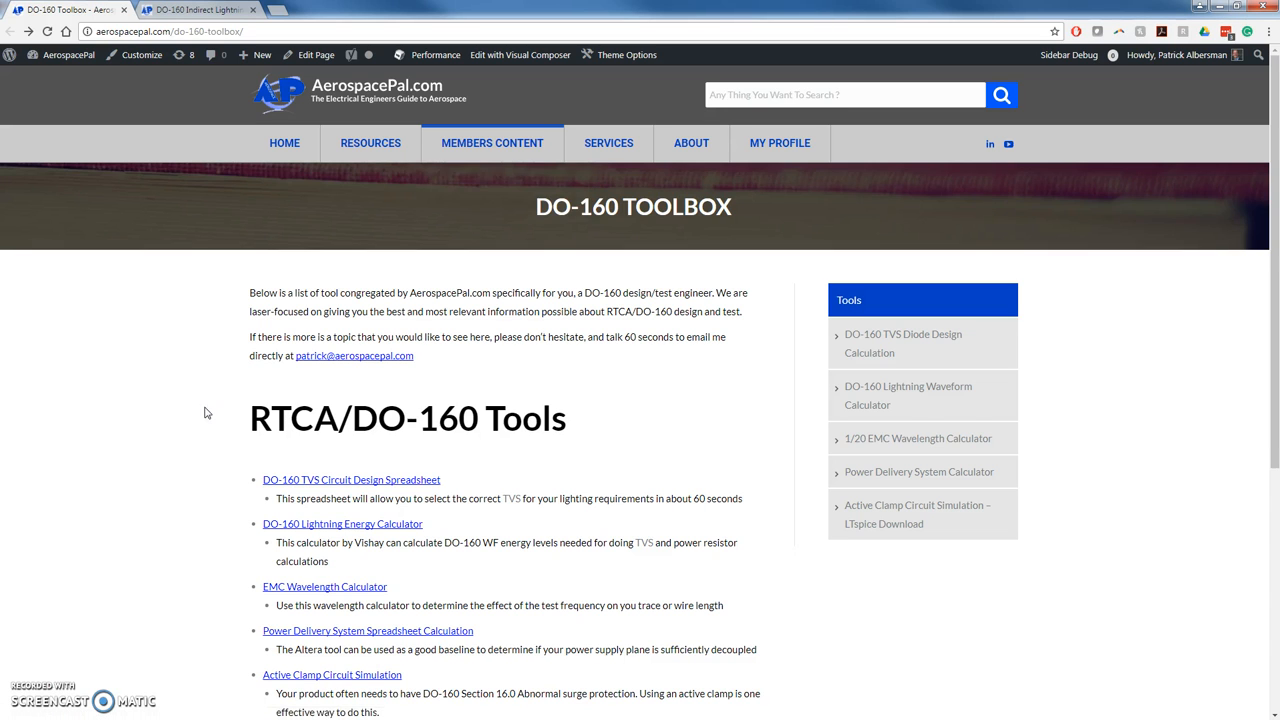
scroll(200, 420, down, 2)
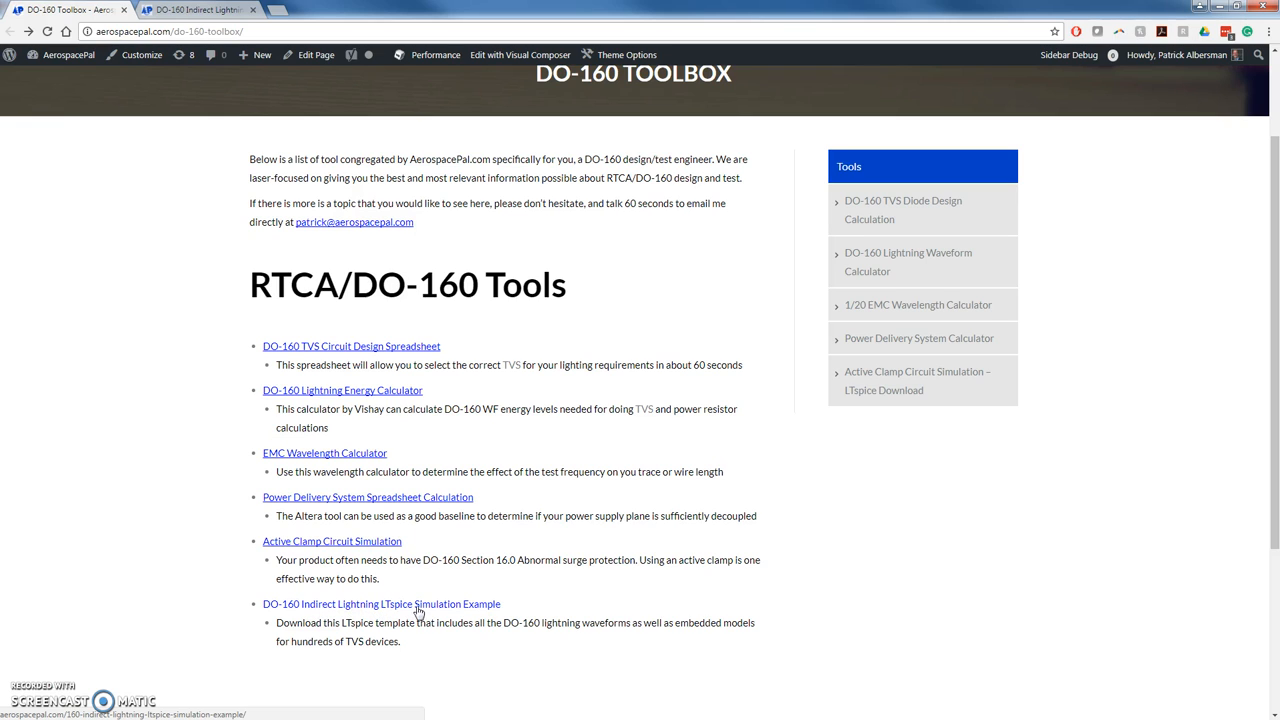
Step: Follow the DO-160 Indirect Lightning LTspice example link, then return to the LTspice schematic
click(478, 606)
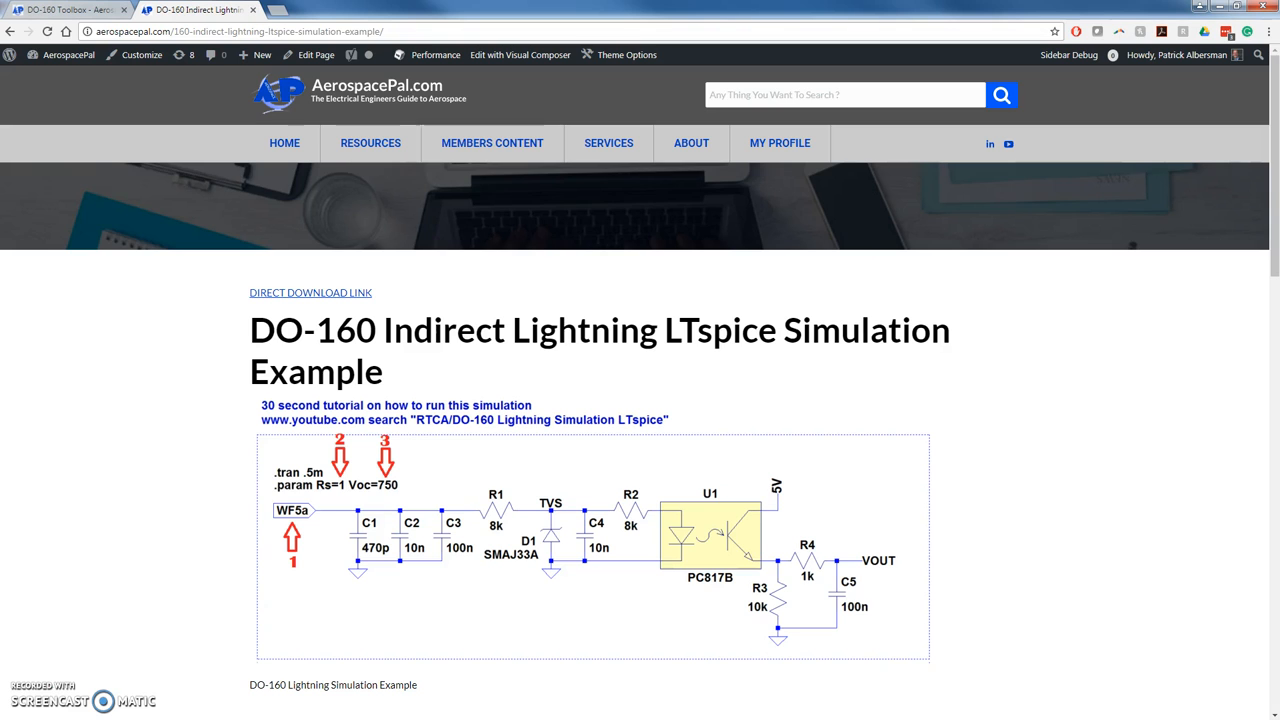
key(alt+Tab)
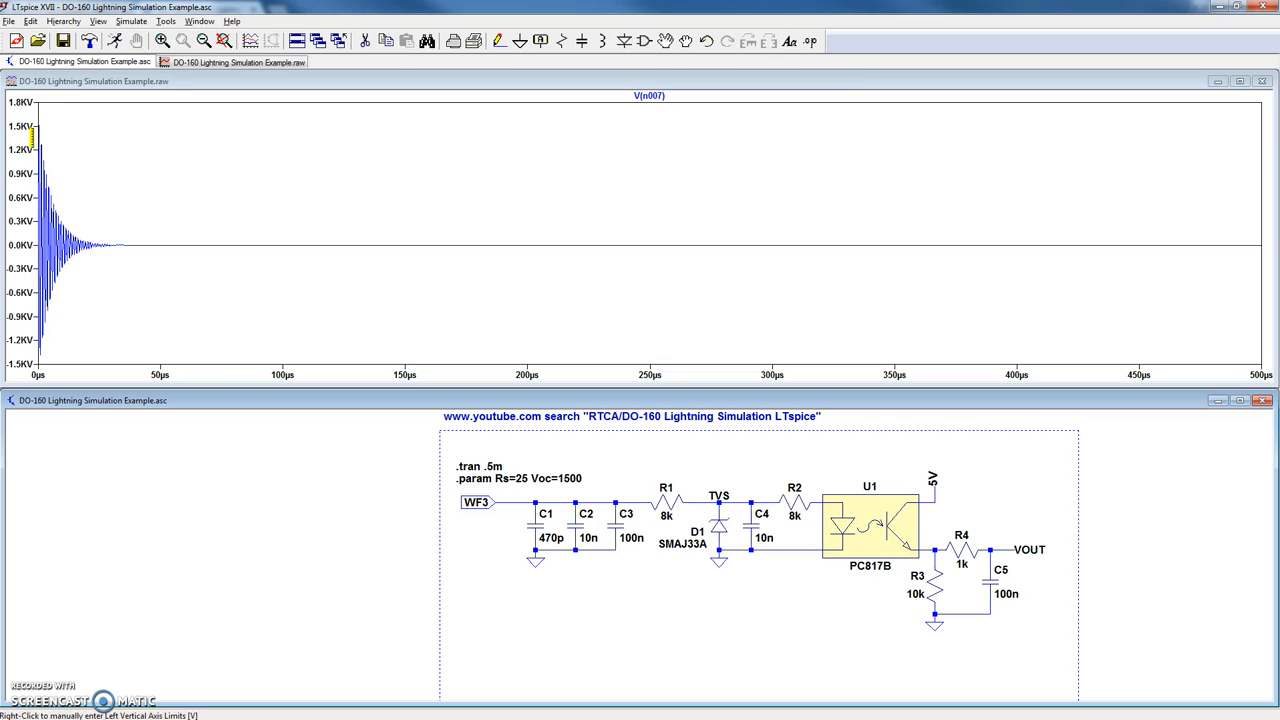
Step: Probe the WF3 input wire and show only V(wf3), a damped ringing peaking near 160 V
click(607, 494)
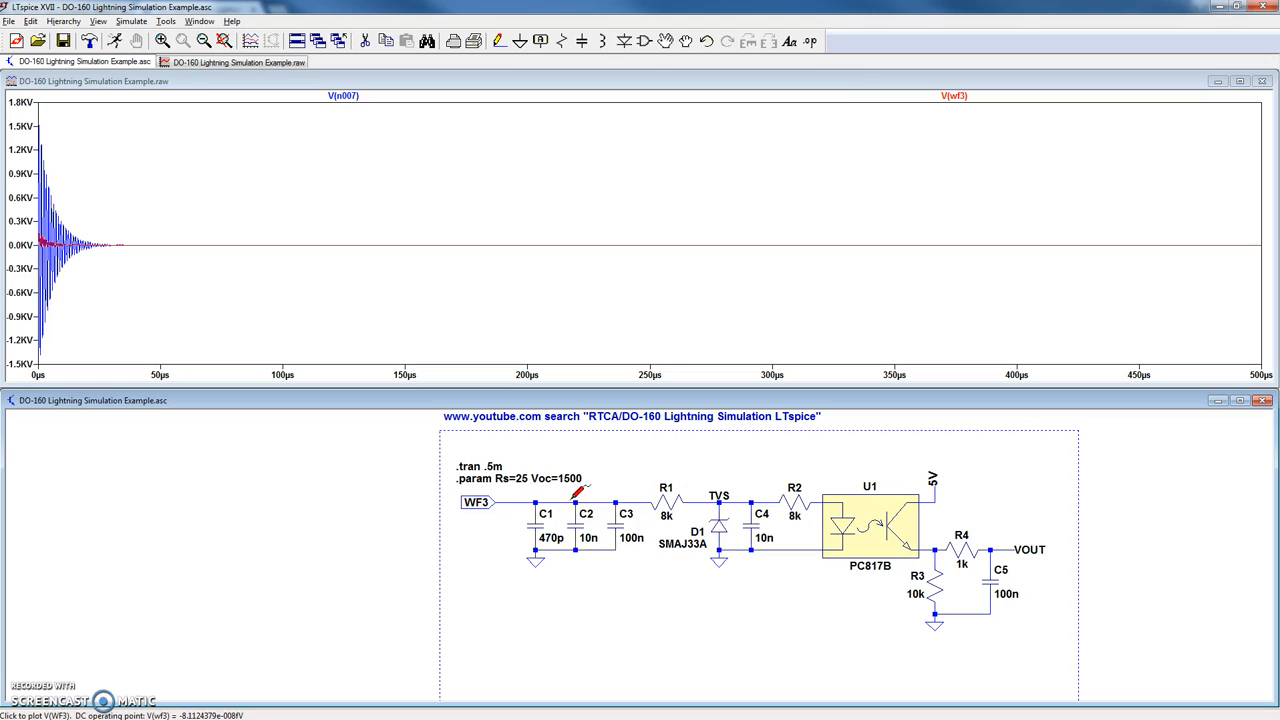
double_click(601, 495)
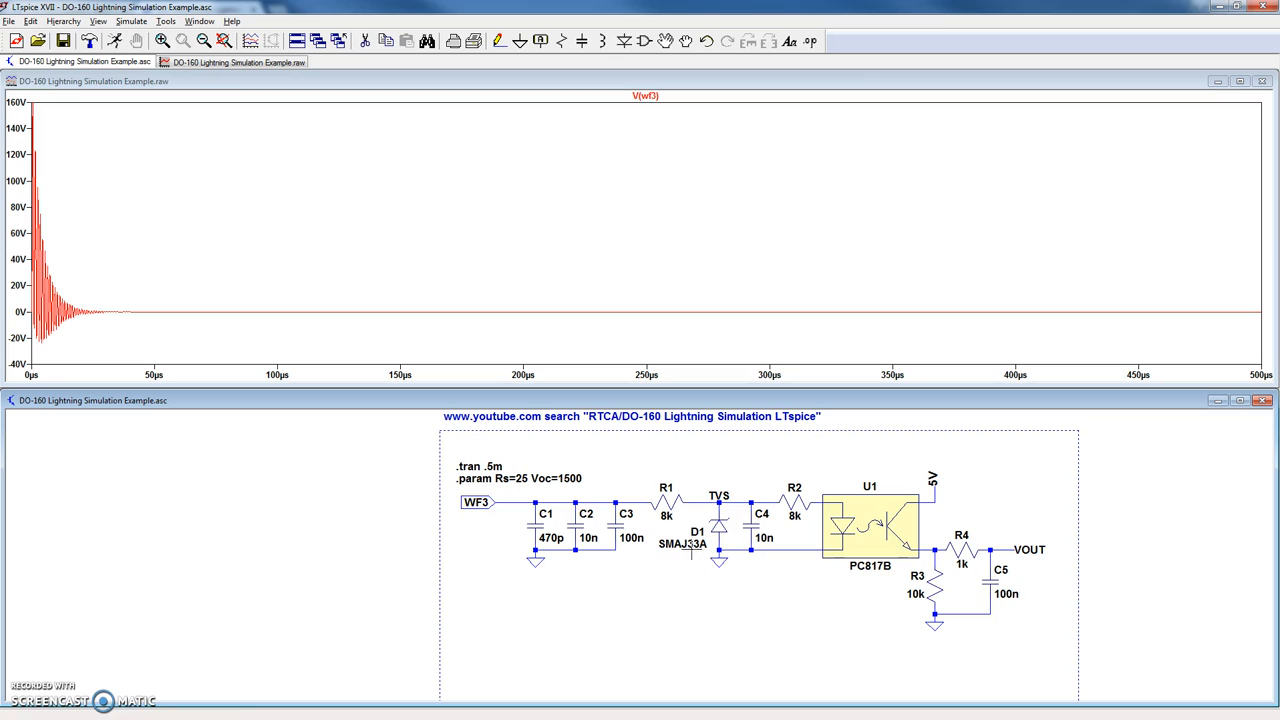
Step: Rename the WF3 input net to WF5a
right_click(486, 498)
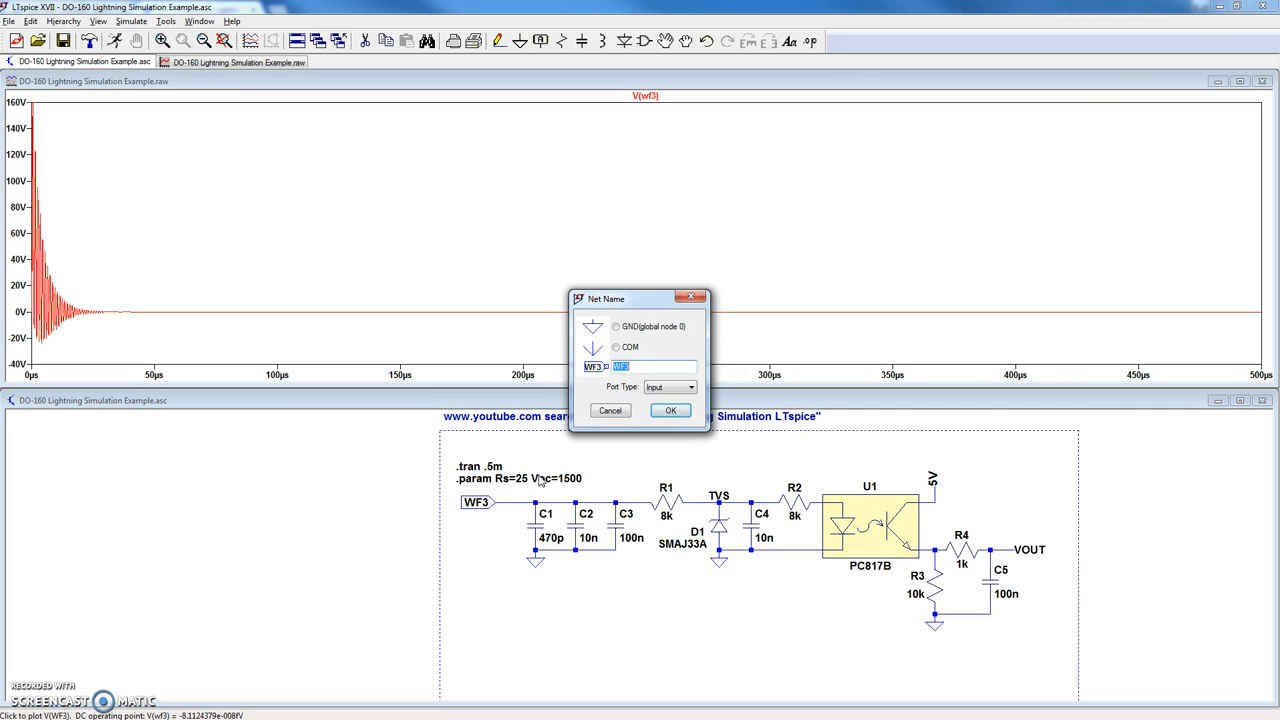
text(WF)
text(5a)
key(Return)
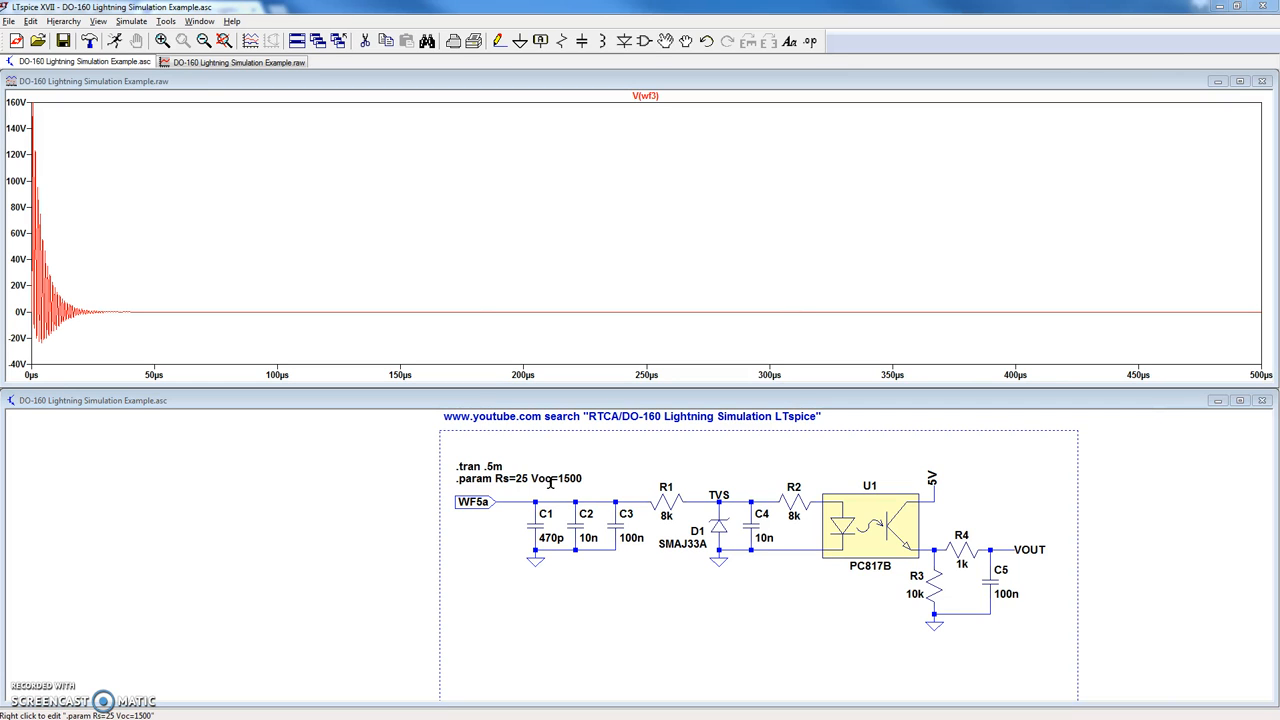
Step: Edit the .param directive so Voc=750 and Rs=1, and apply it
right_click(551, 482)
double_click(650, 339)
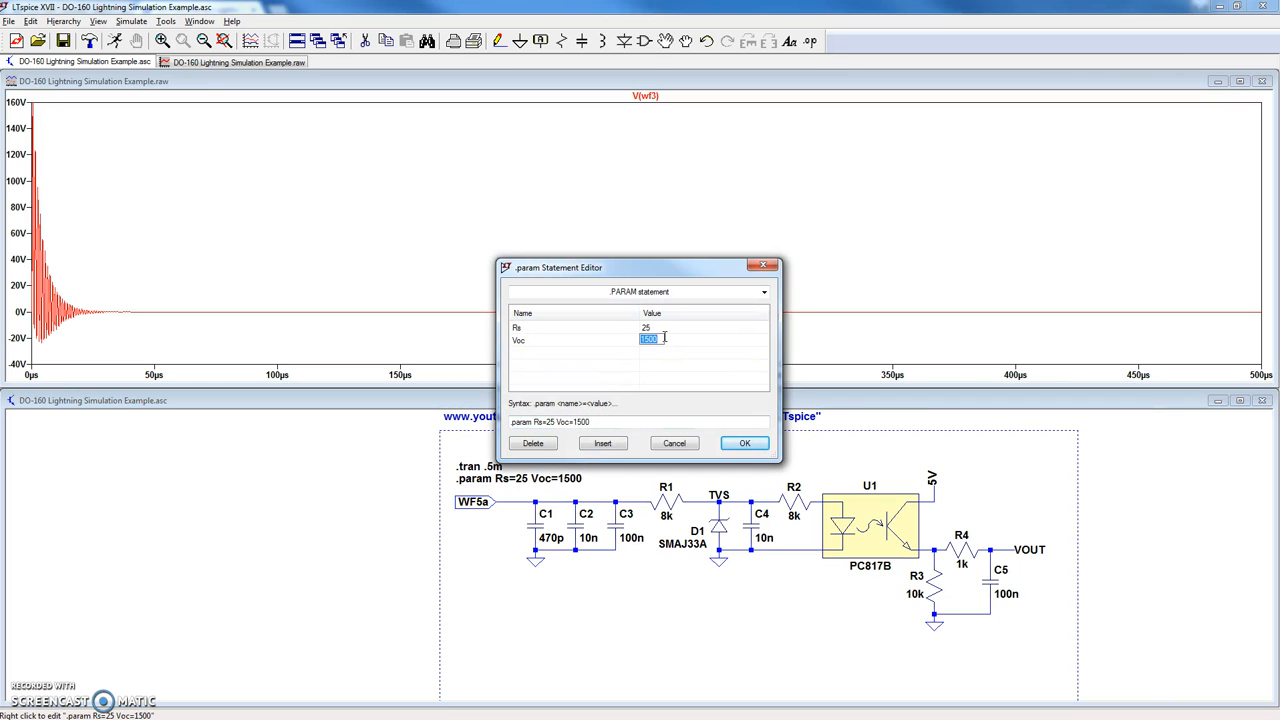
text(750)
double_click(662, 327)
text(1)
key(Return)
click(745, 443)
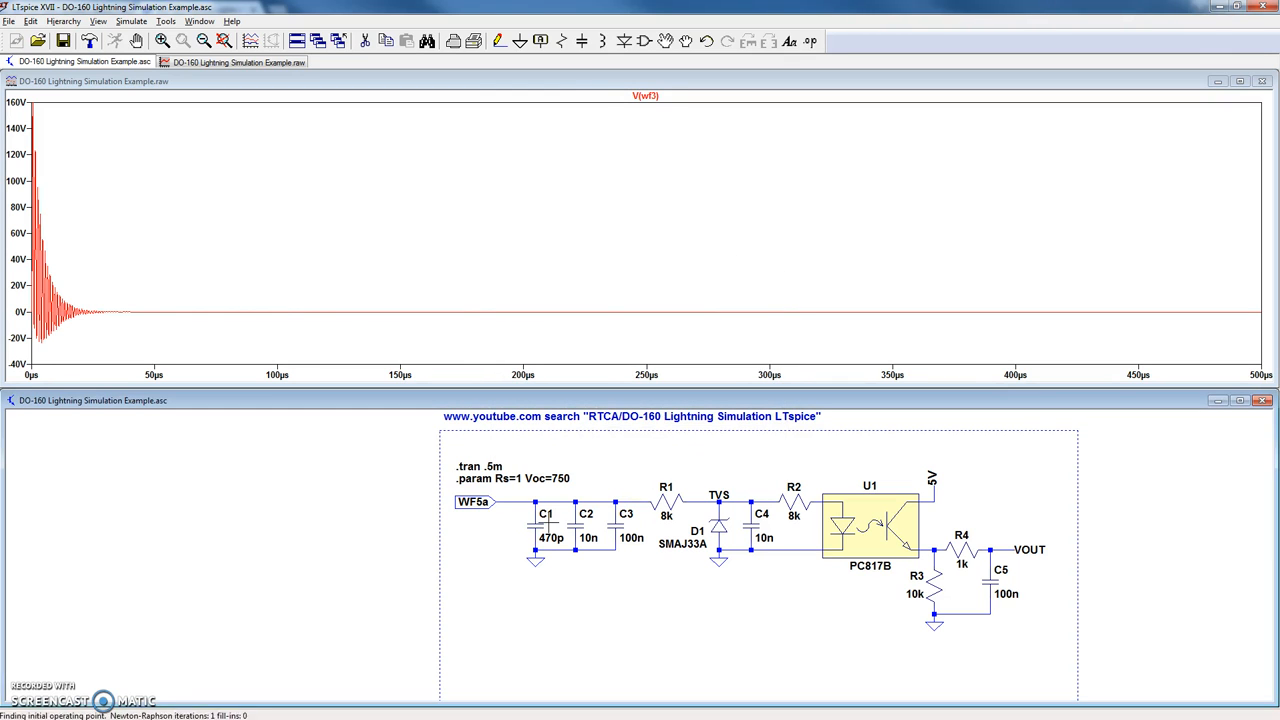
Step: Rerun the simulation, isolate V(wf5a) peaking near 720 V, then add V(tvs) clamped near 37 V
key(ctrl+r)
click(572, 491)
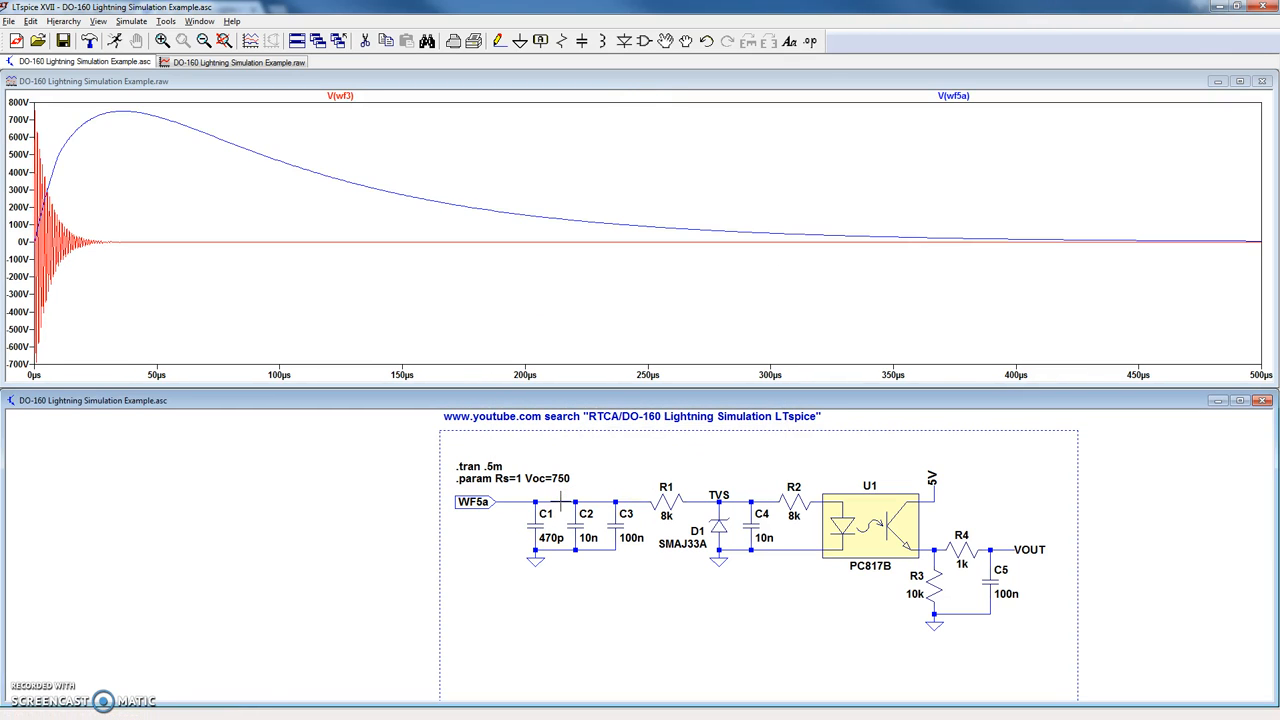
double_click(572, 491)
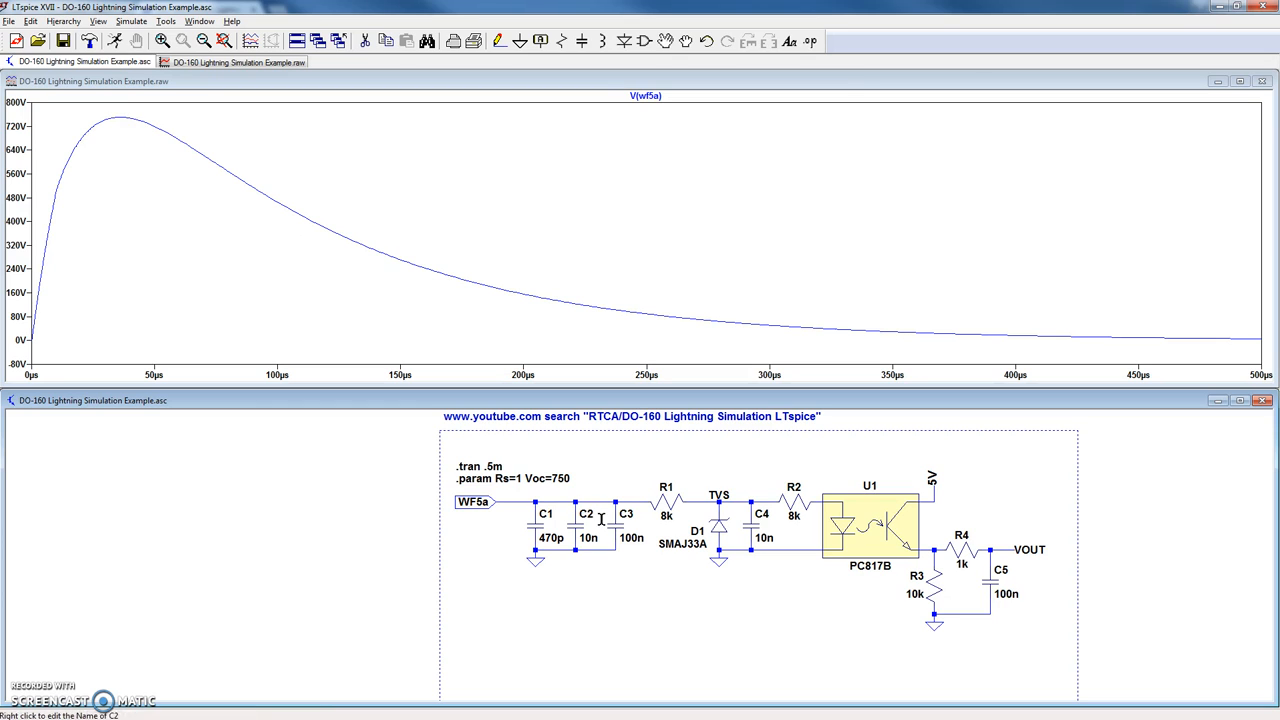
click(714, 492)
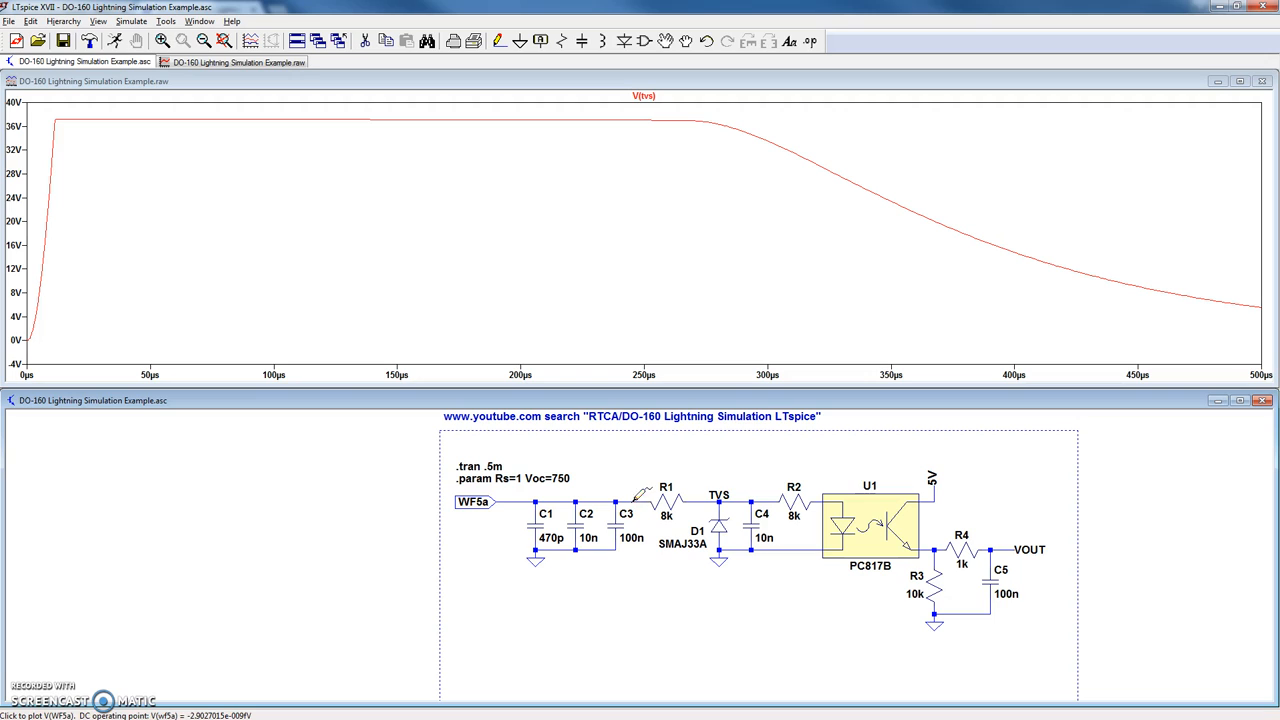
Step: Plot V(WF5a,TVS) across R1, then R1's dissipation near 63 W with D1's dissipation overlaid
drag(640, 497, 716, 495)
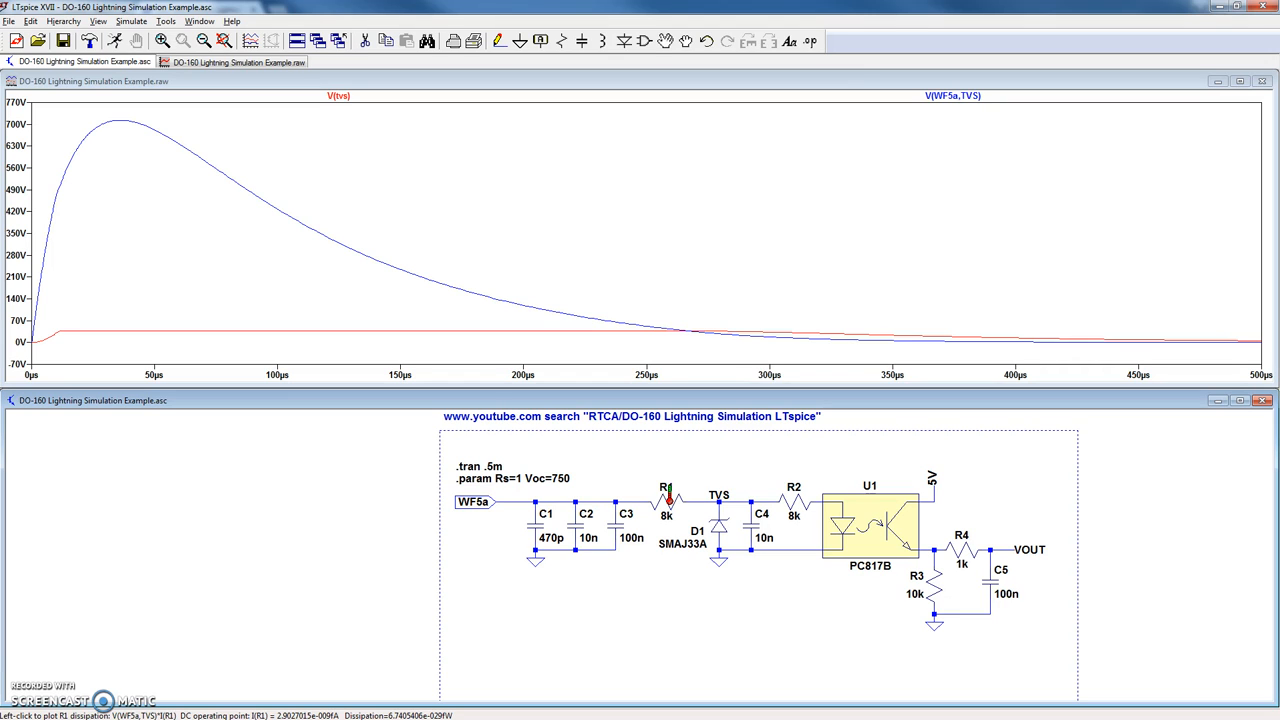
alt+double_click(667, 497)
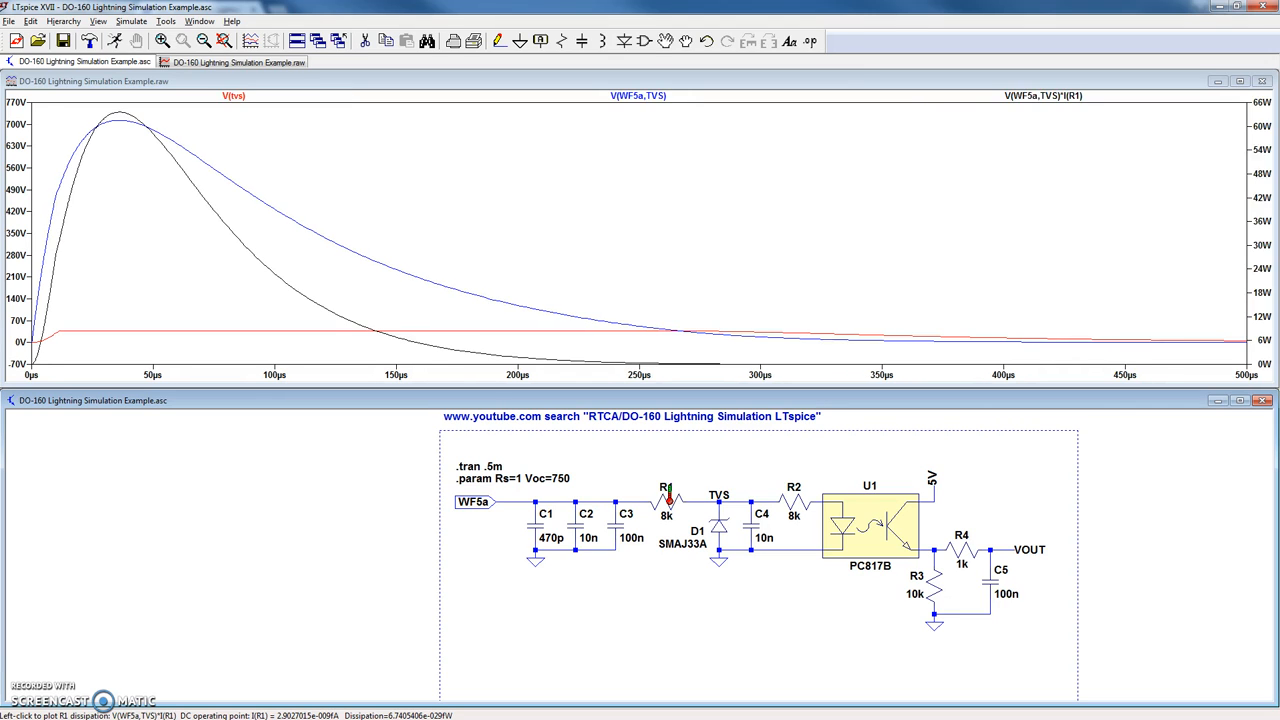
alt+click(720, 520)
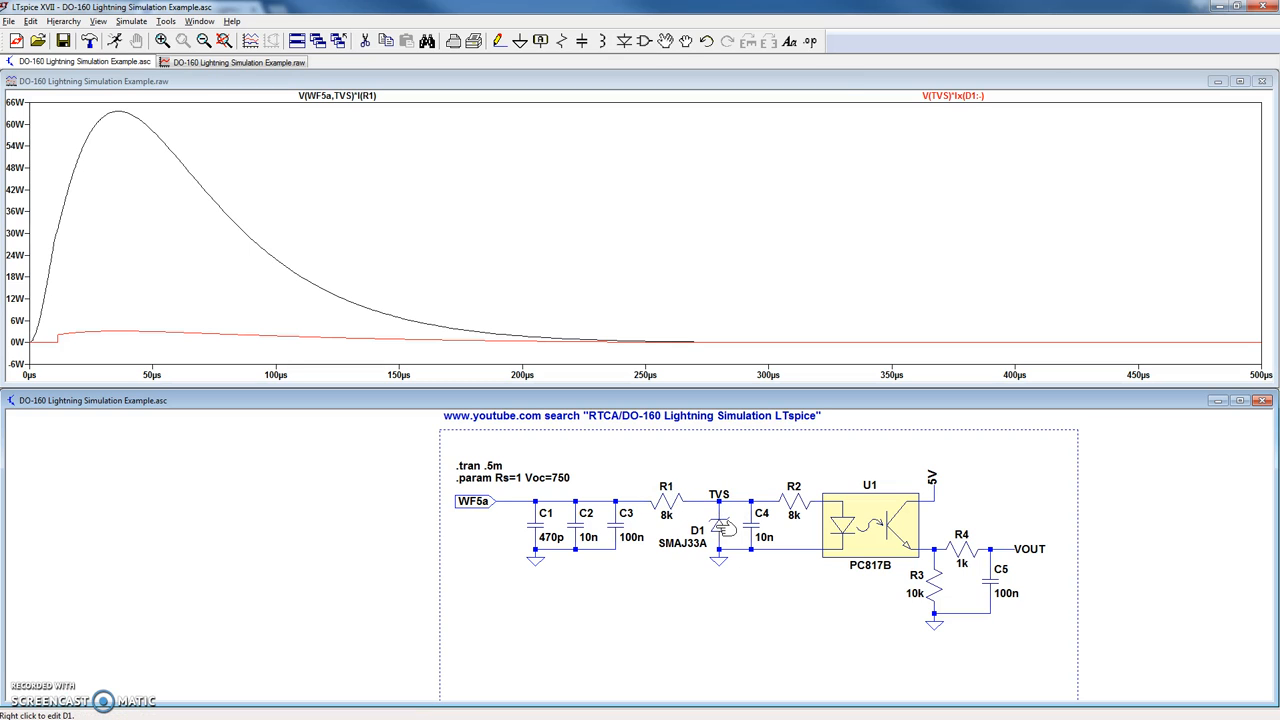
Step: Change TVS diode D1's part number from SMAJ33A to SMCJ33A
right_click(726, 528)
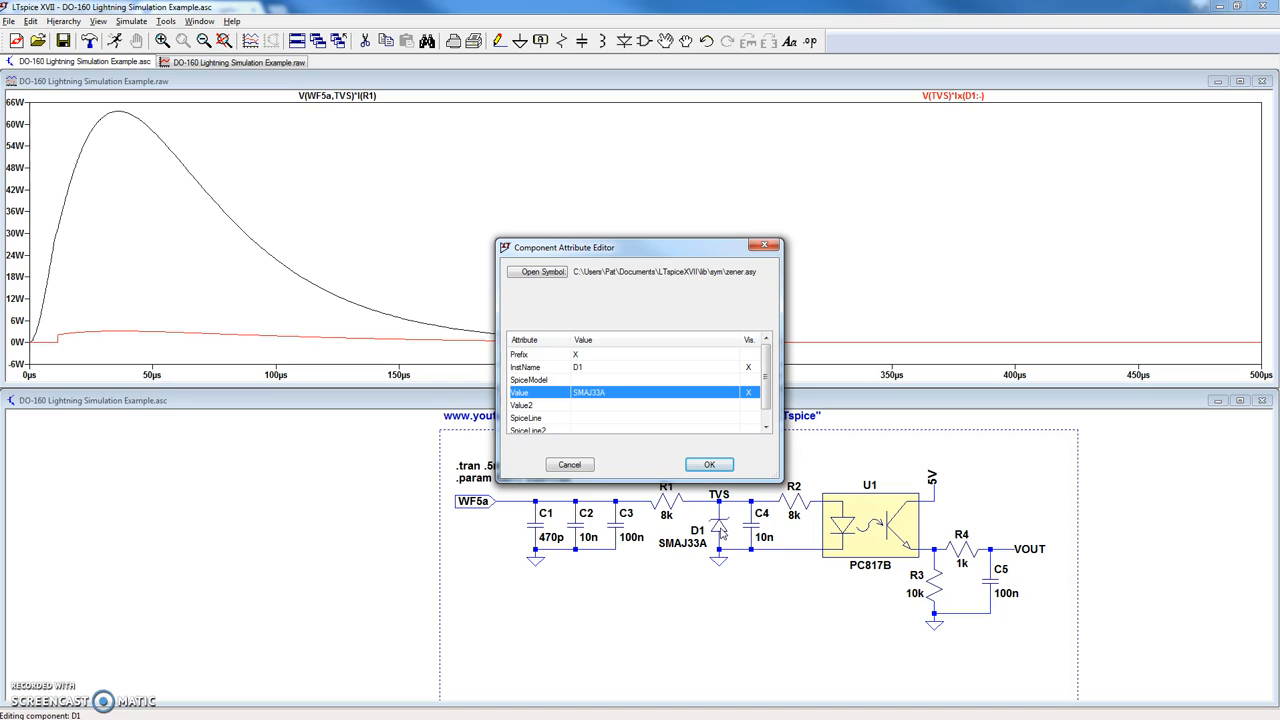
double_click(600, 392)
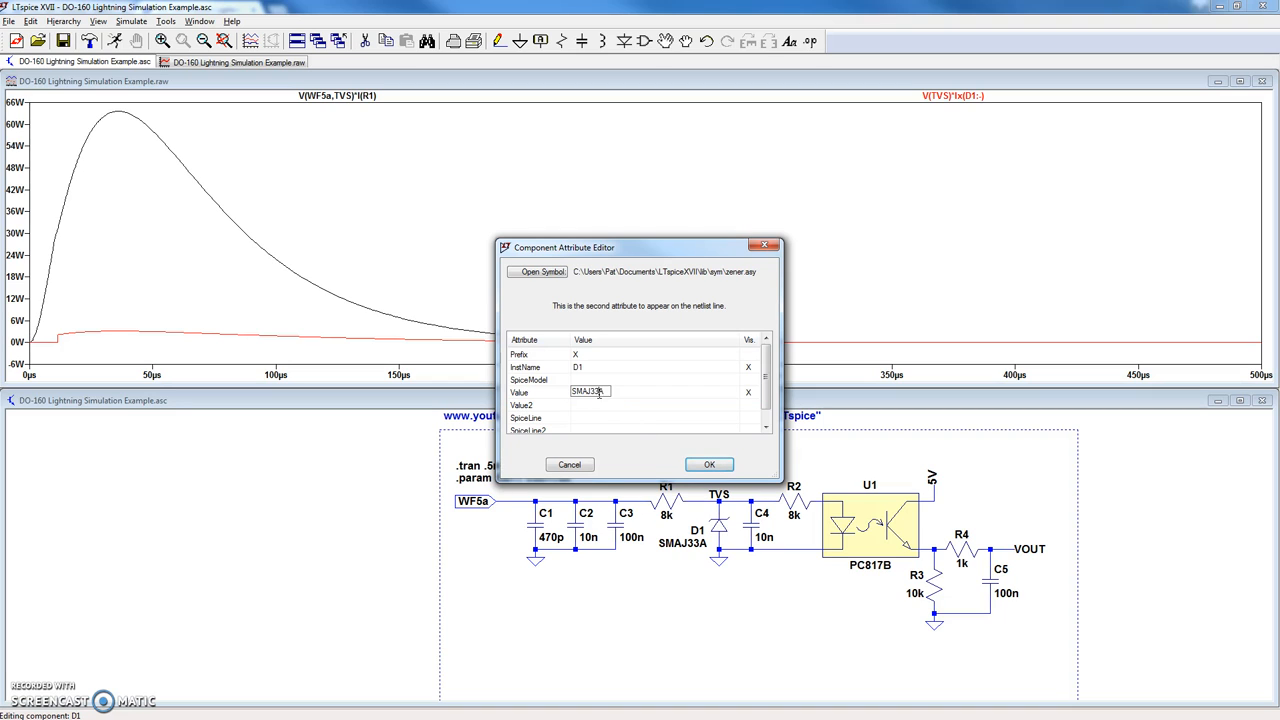
key(Left)
key(BackSpace)
click(633, 444)
key(Return)
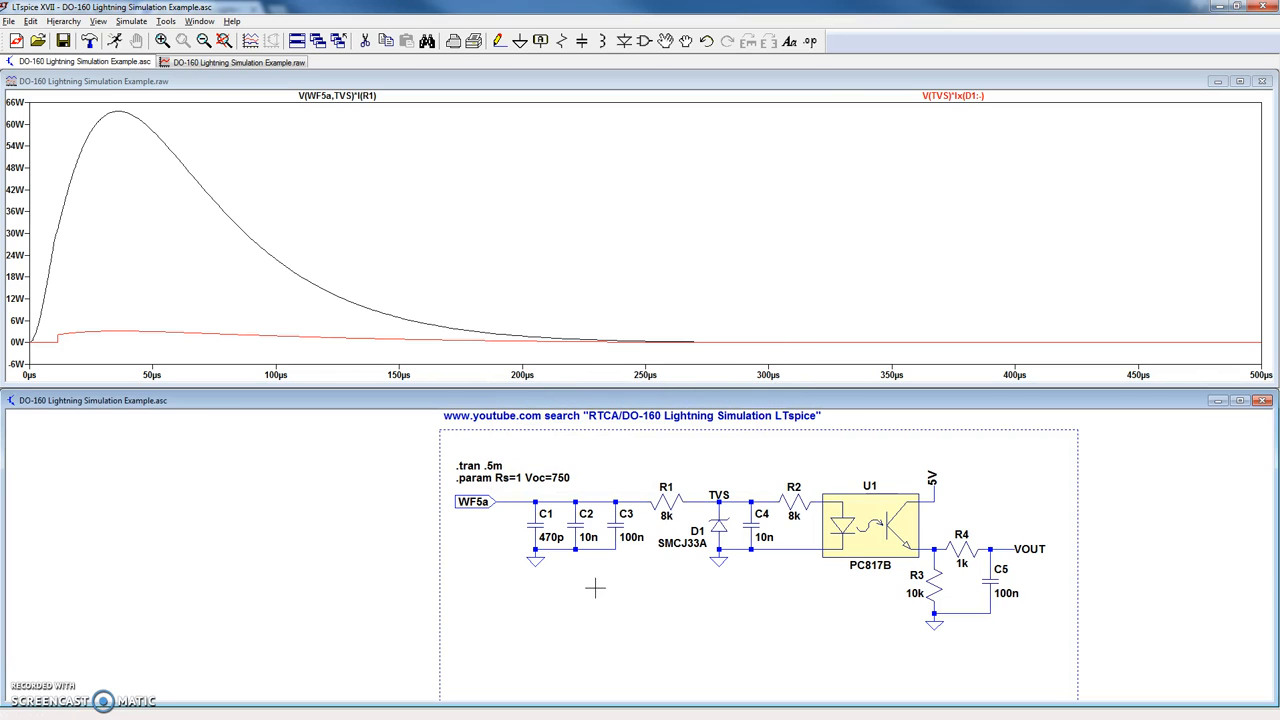
key(ctrl+r)
scroll(380, 556, down, 3)
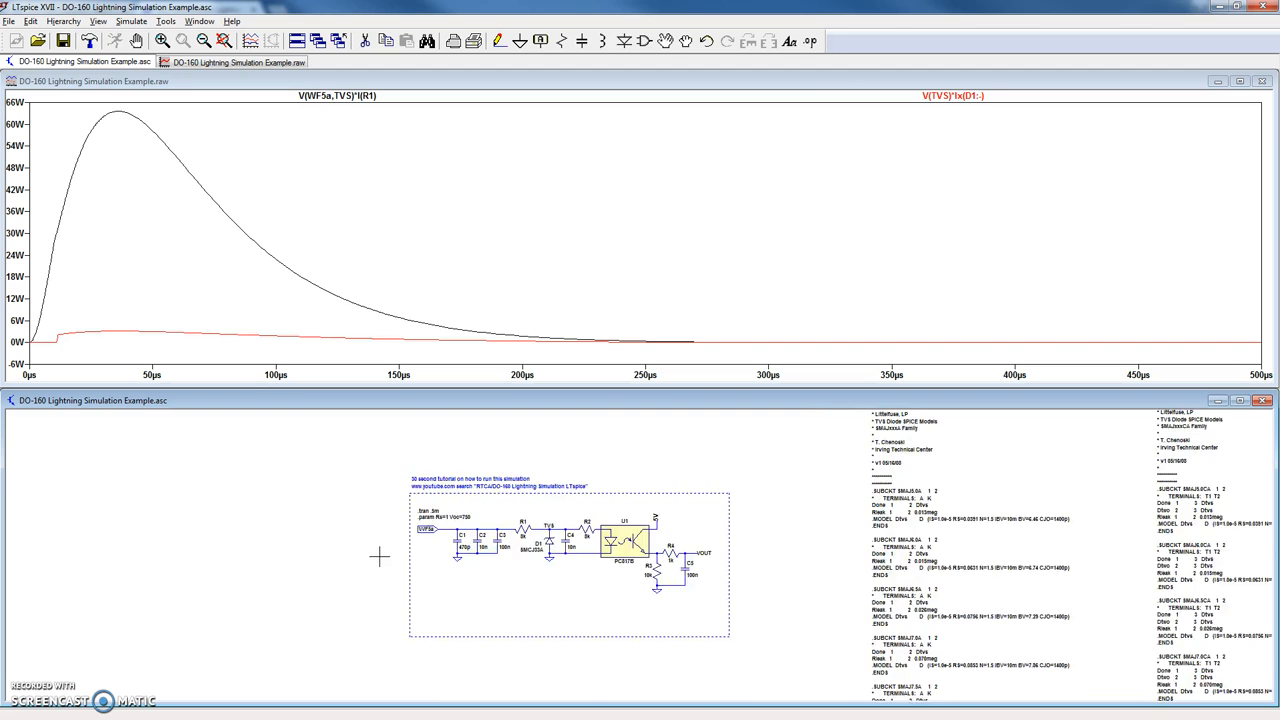
scroll(380, 556, down, 3)
scroll(430, 515, down, 2)
scroll(490, 497, down, 2)
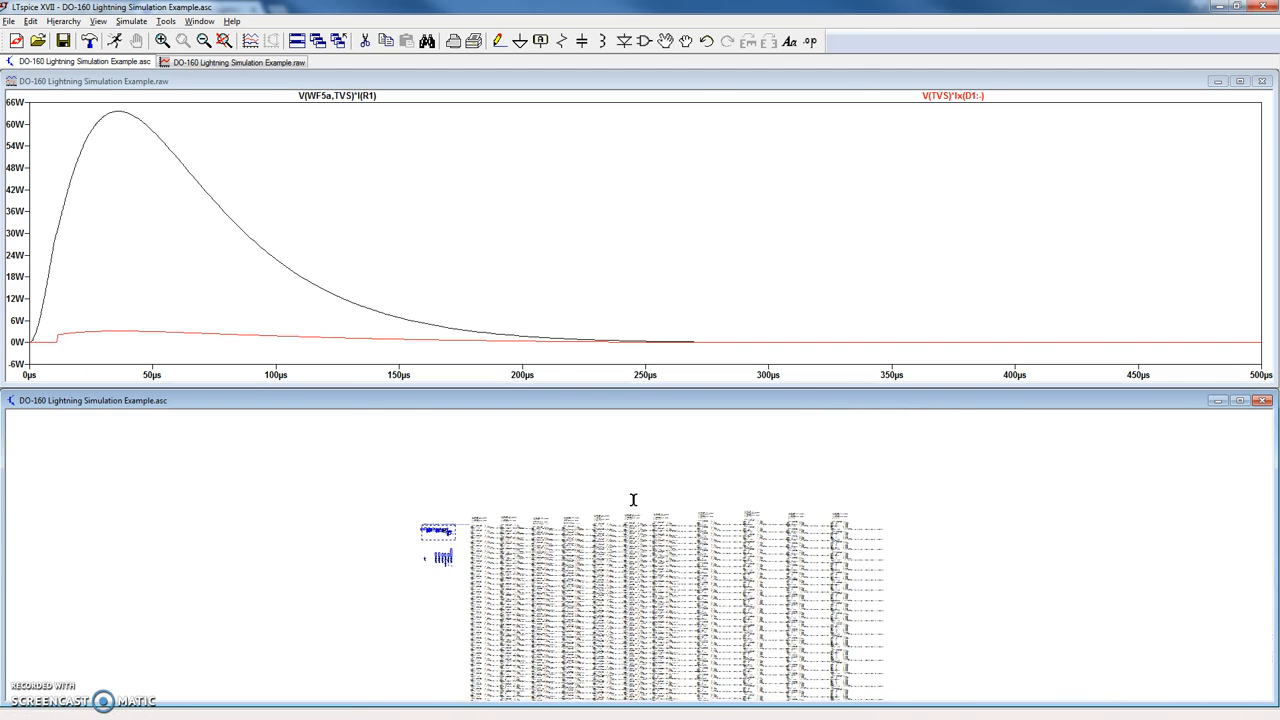
scroll(633, 499, up, 2)
scroll(590, 530, up, 3)
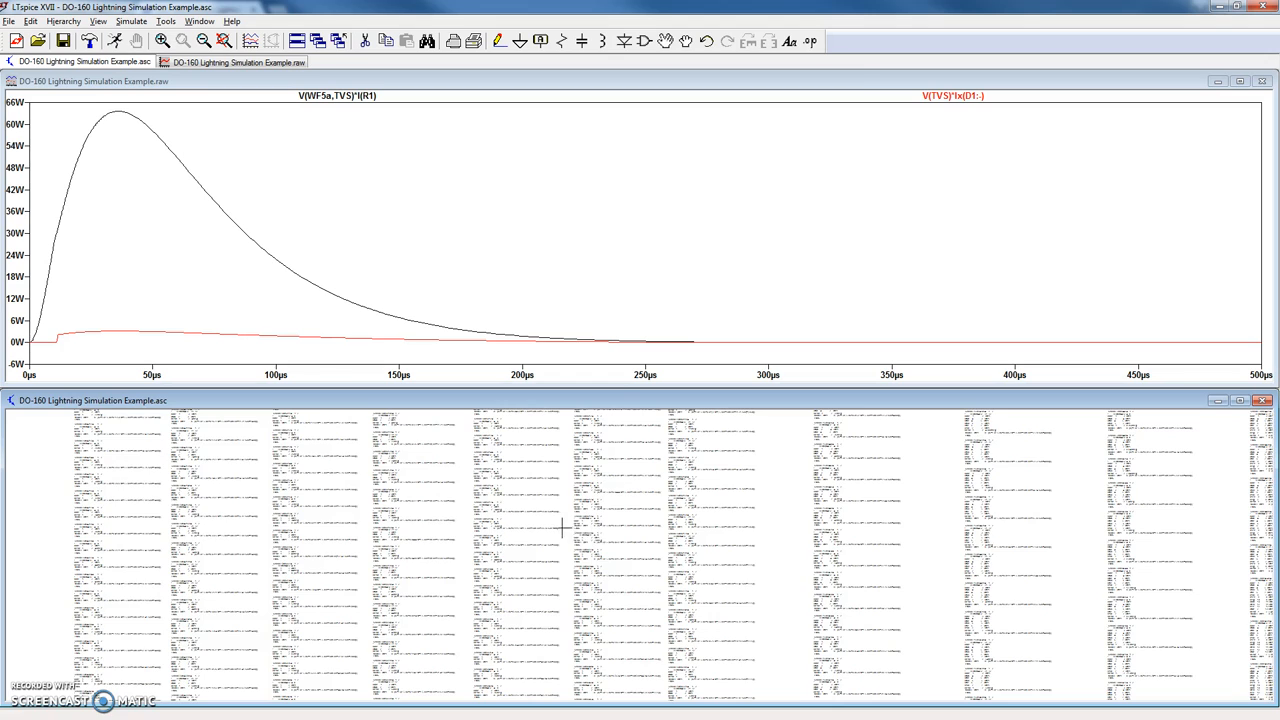
scroll(567, 528, down, 3)
scroll(383, 414, up, 2)
scroll(383, 414, up, 1)
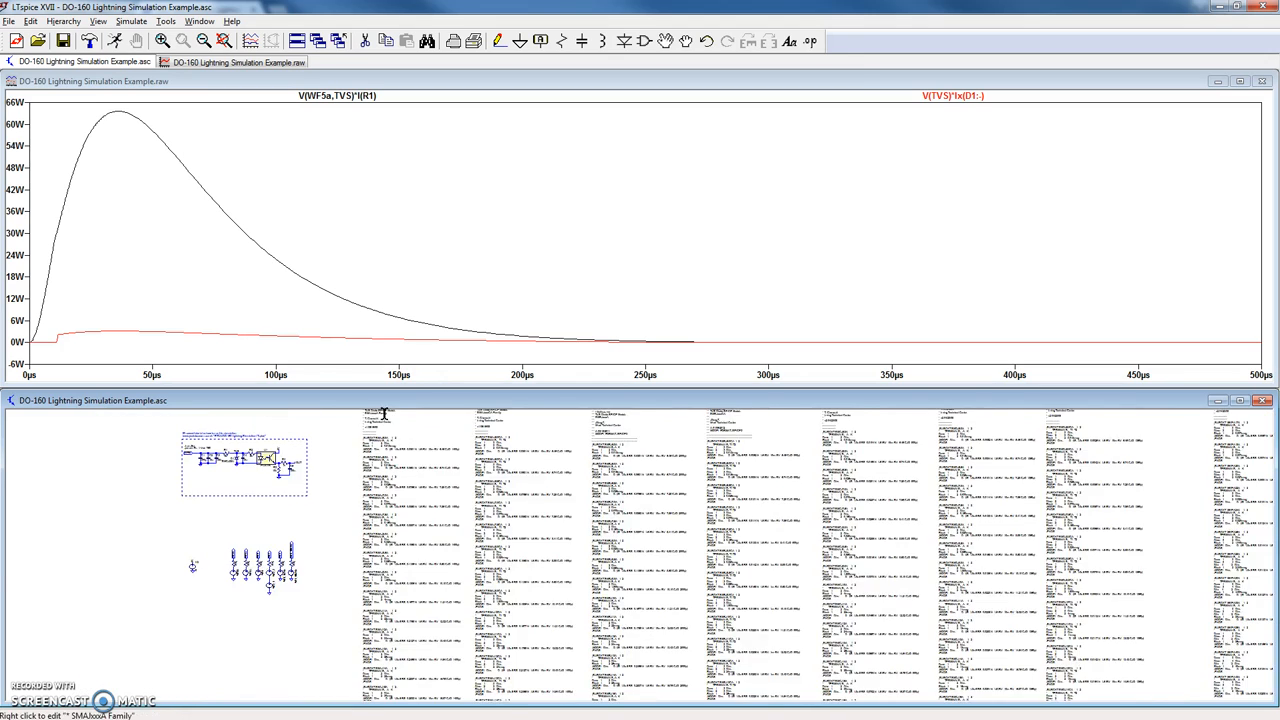
scroll(383, 414, up, 2)
scroll(383, 414, up, 2)
scroll(370, 420, down, 1)
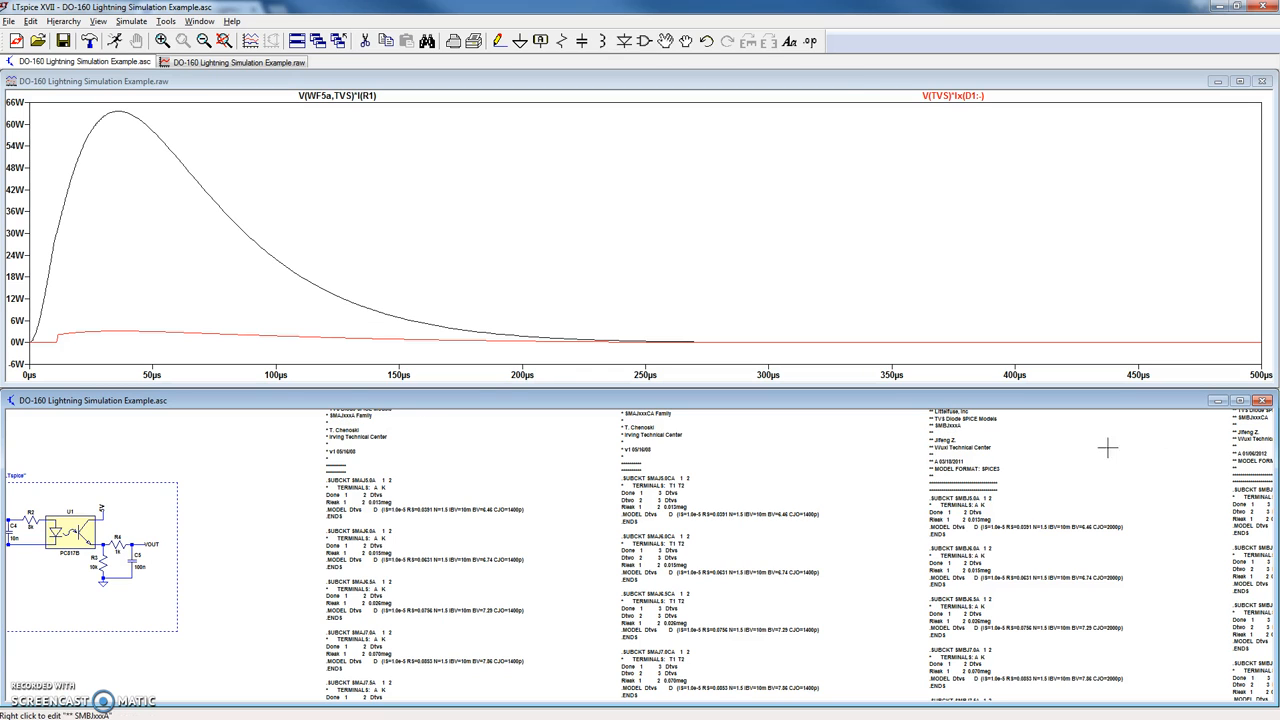
scroll(840, 515, down, 3)
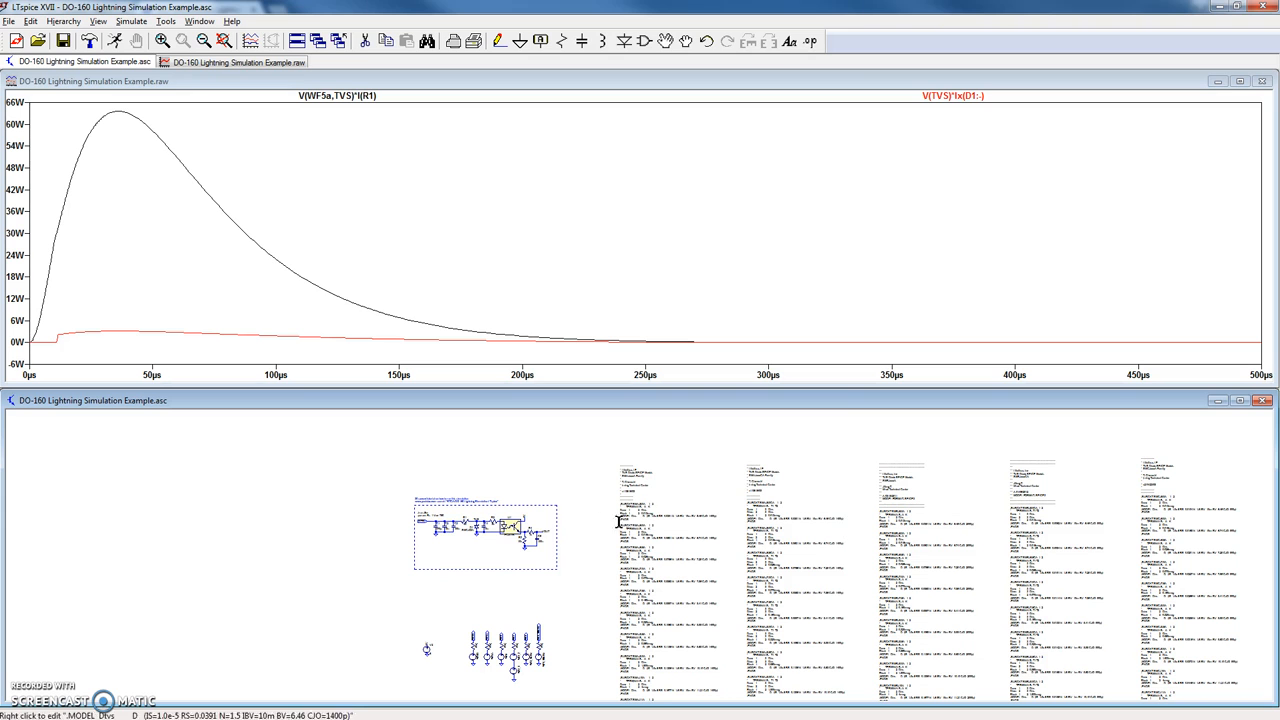
scroll(510, 560, up, 3)
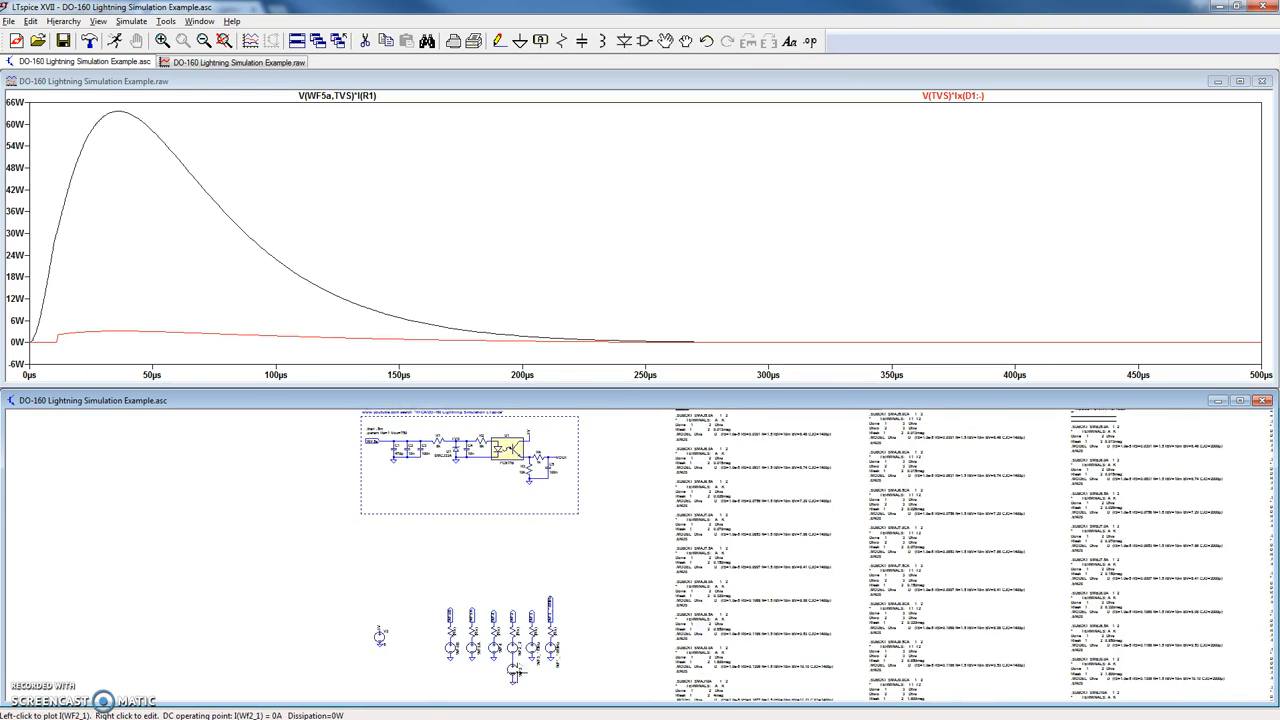
scroll(515, 672, up, 3)
scroll(515, 640, up, 2)
scroll(510, 570, up, 1)
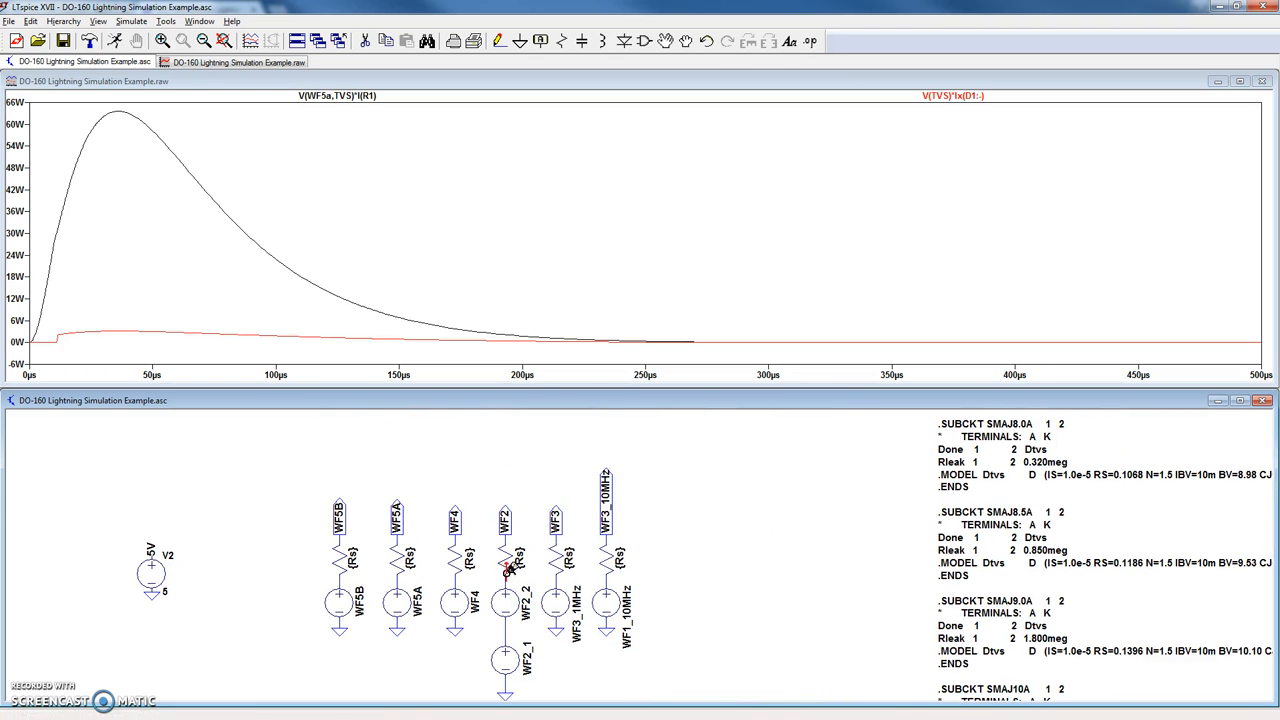
scroll(510, 570, down, 2)
scroll(510, 570, up, 3)
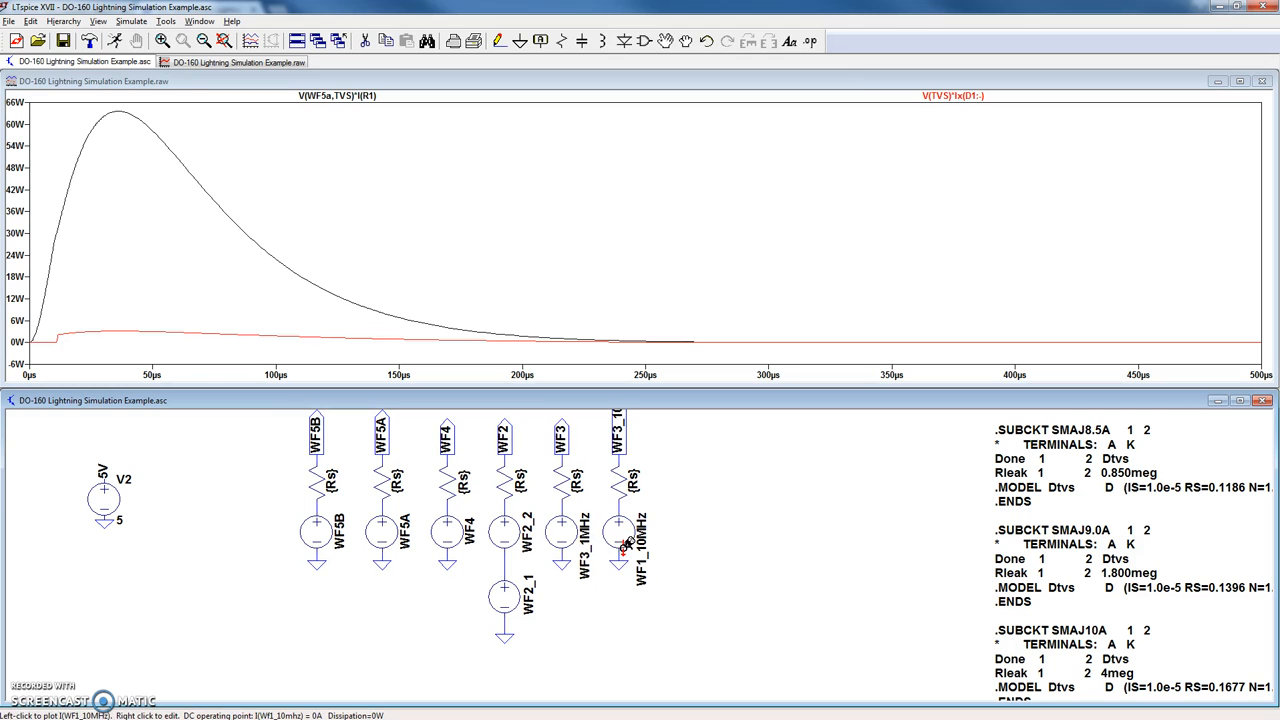
scroll(697, 590, down, 1)
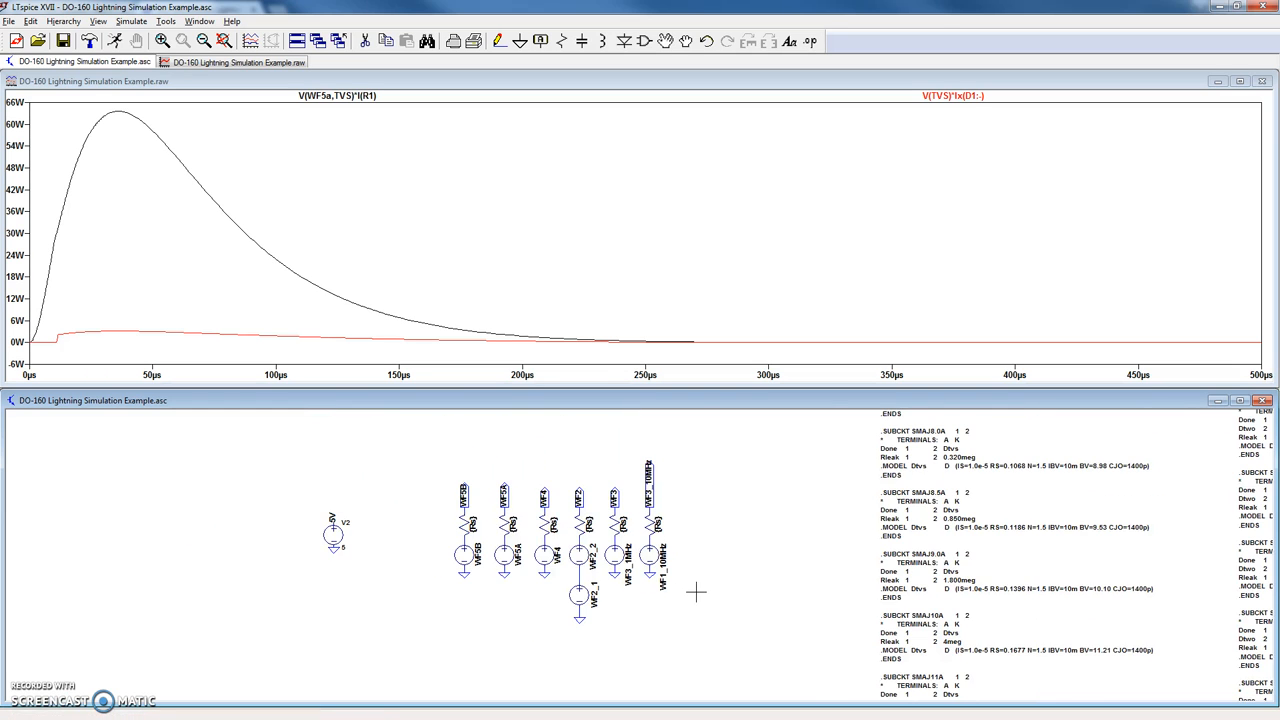
scroll(697, 590, down, 1)
scroll(697, 590, down, 1)
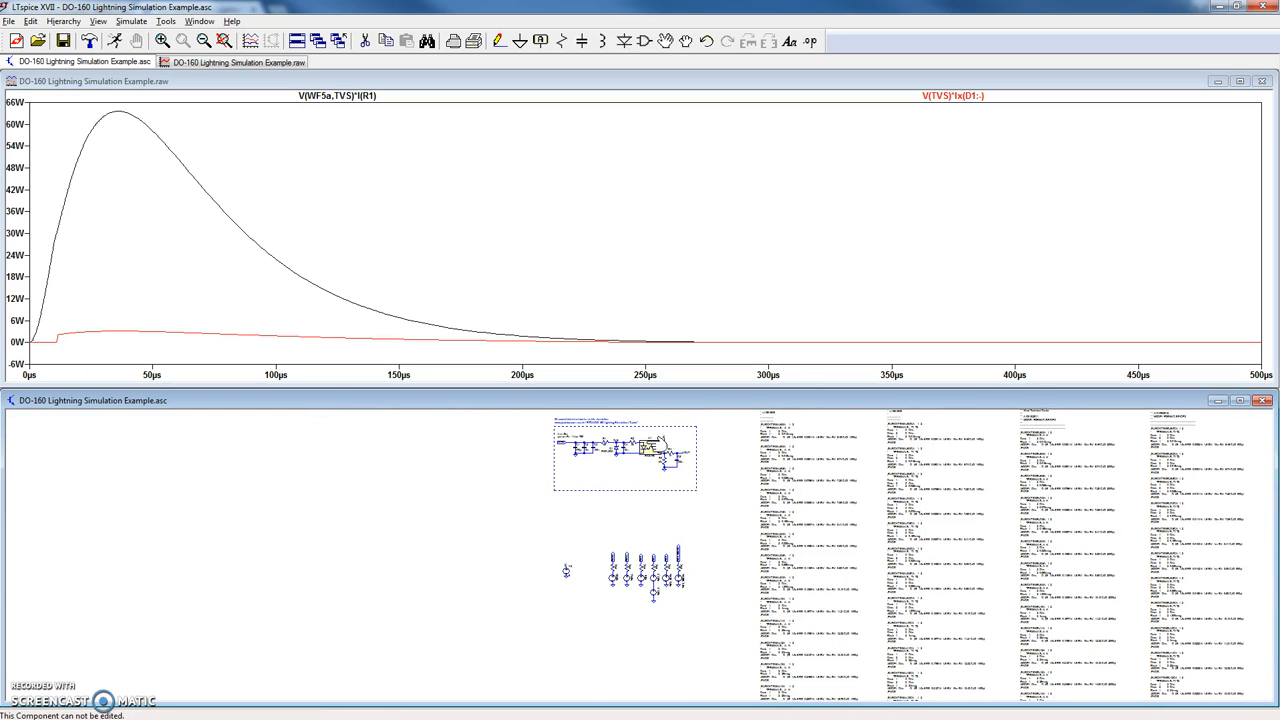
scroll(650, 440, up, 1)
scroll(628, 432, up, 1)
scroll(628, 440, down, 1)
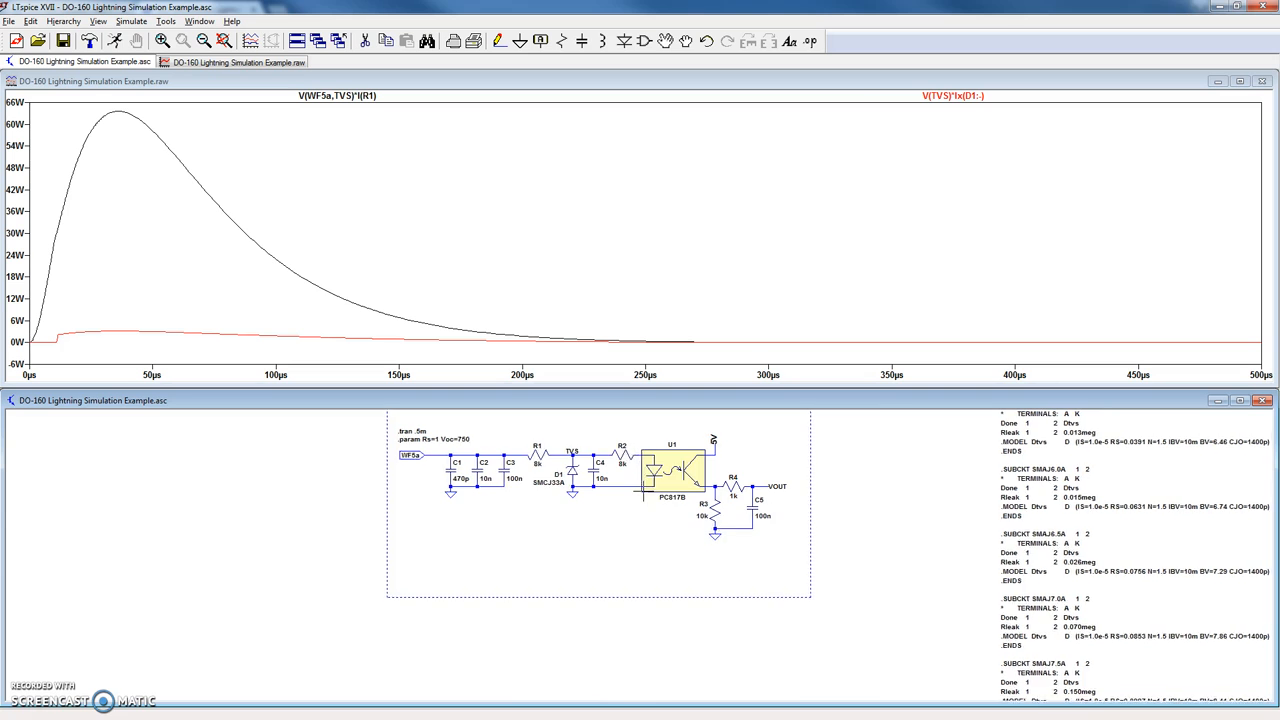
scroll(630, 445, down, 1)
scroll(635, 450, up, 2)
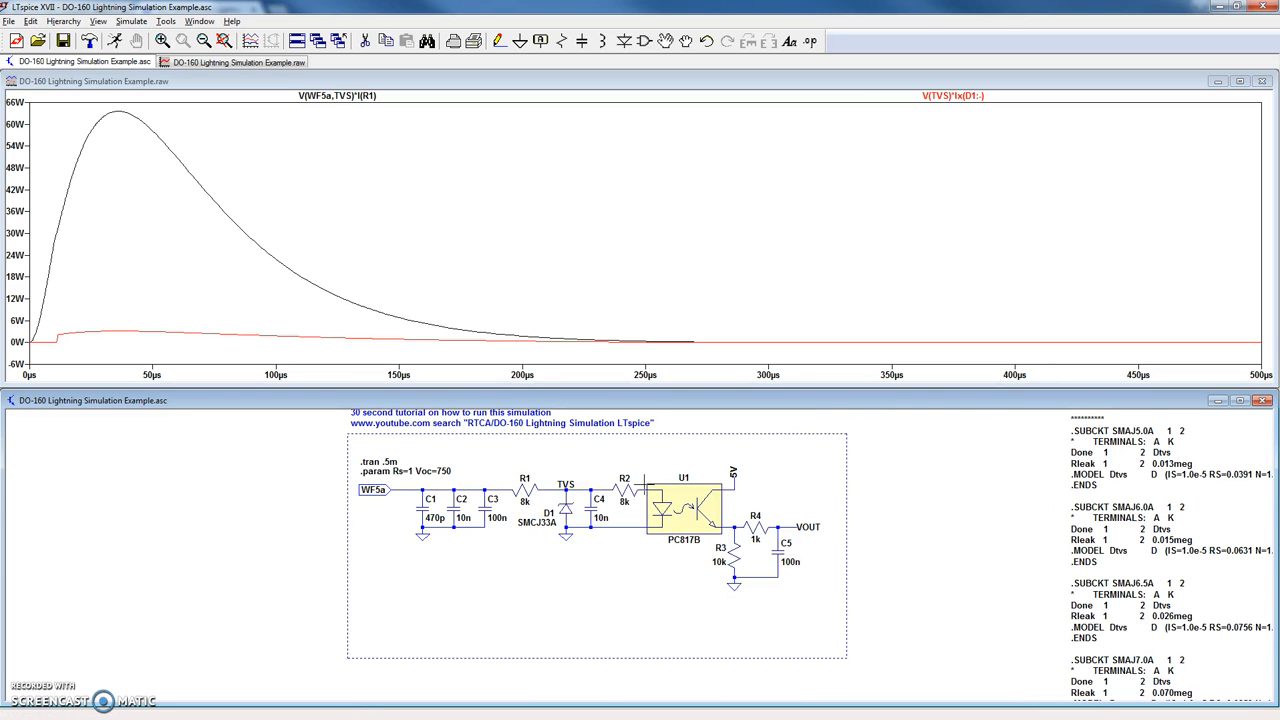
scroll(586, 475, up, 1)
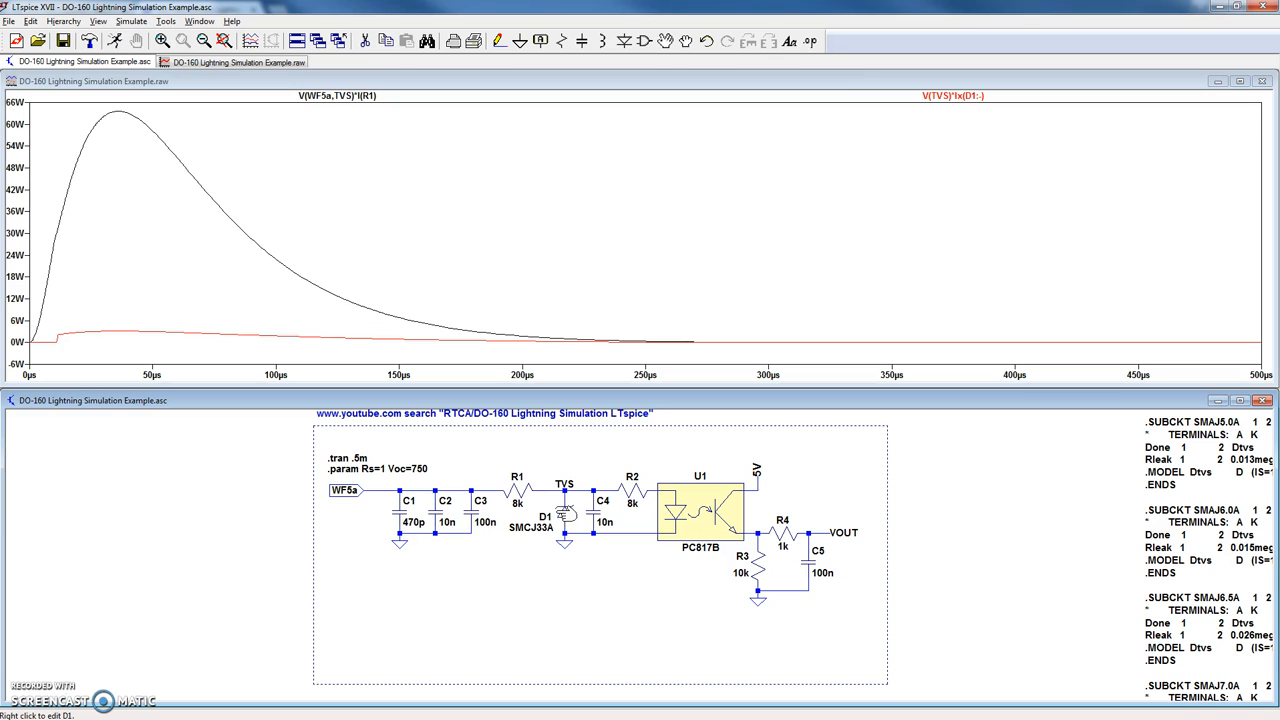
right_click(570, 515)
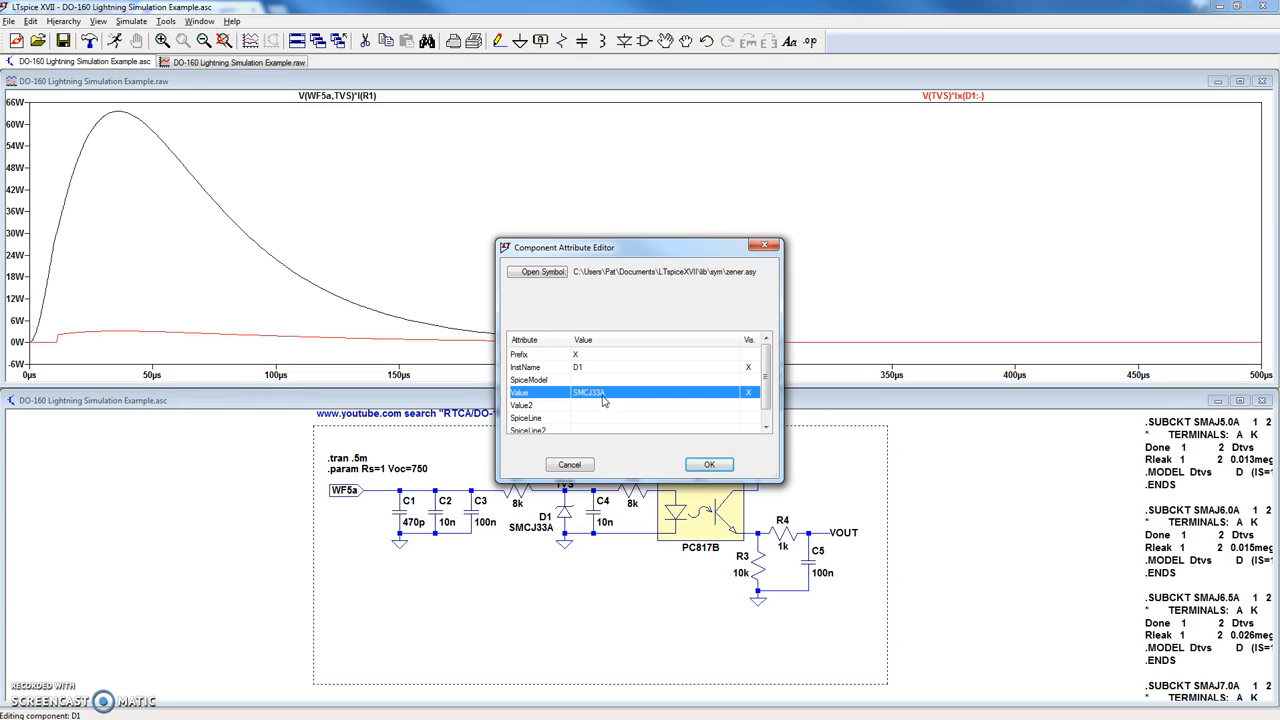
click(569, 465)
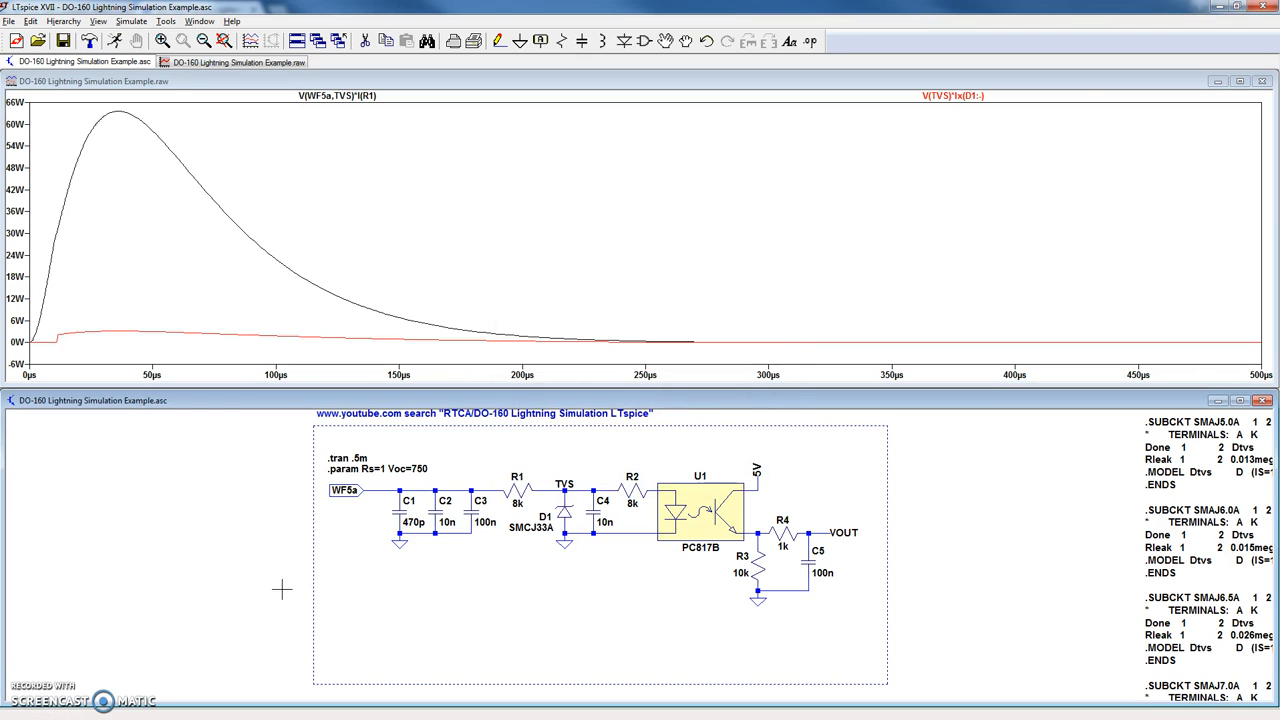
scroll(333, 601, down, 1)
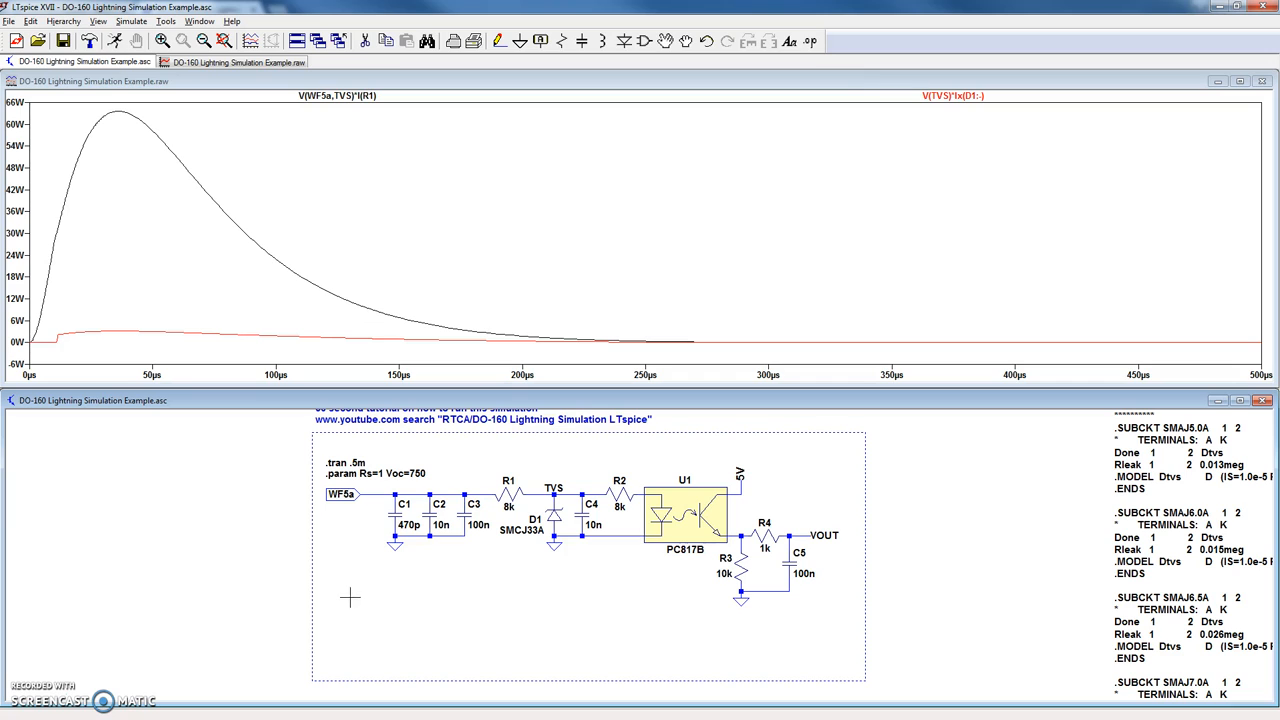